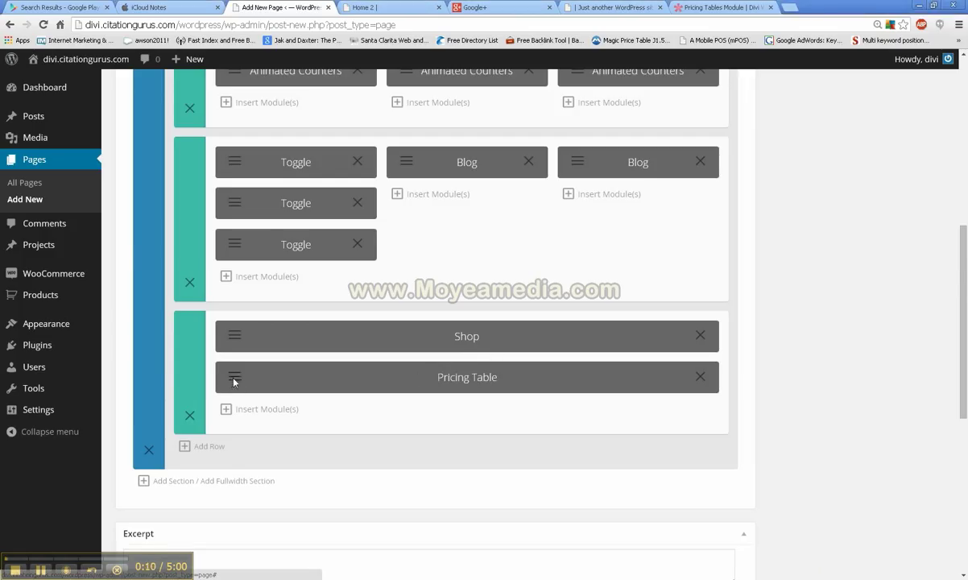
Step: Open the Pricing Table module's settings to reach its Demo 1 table
{"action": "left_click", "coordinate": [233, 382]}
{"action": "scroll", "coordinate": [338, 351], "scroll_direction": "down", "scroll_amount": 1}
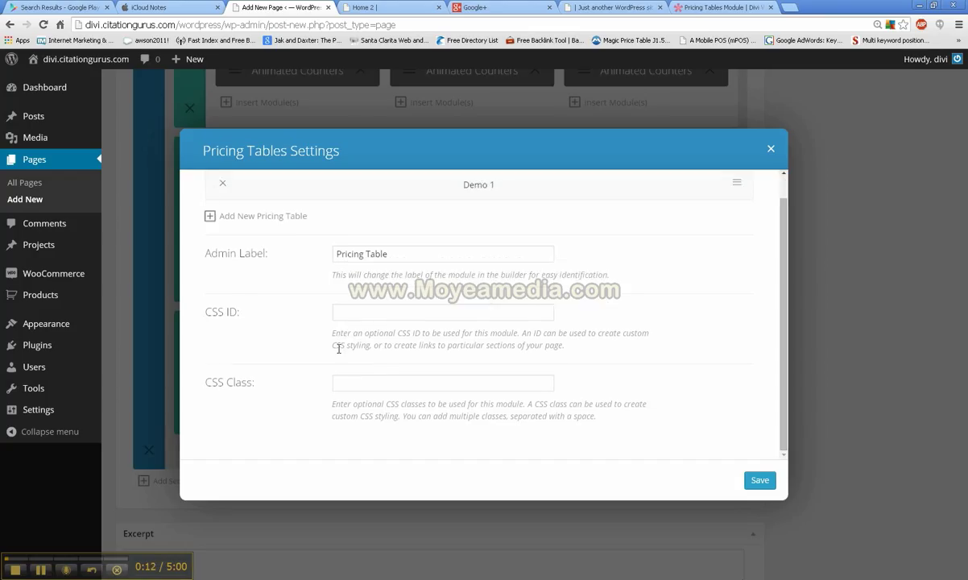
{"action": "scroll", "coordinate": [317, 328], "scroll_direction": "up", "scroll_amount": 1}
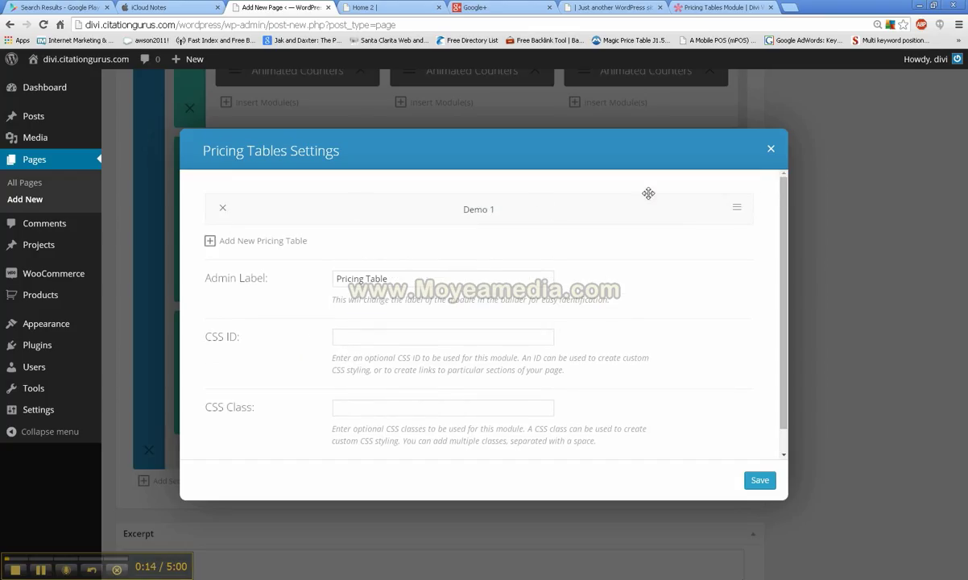
{"action": "left_click", "coordinate": [736, 210]}
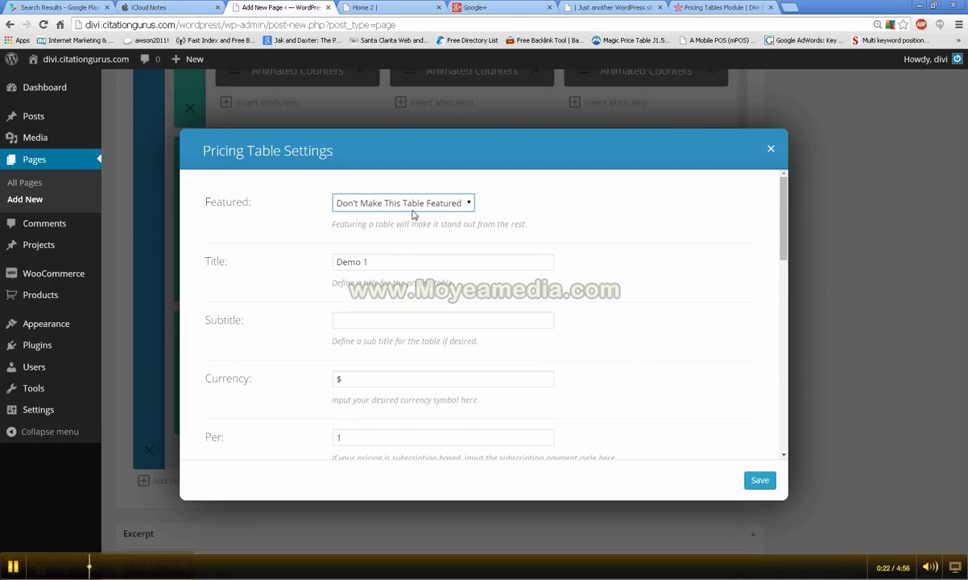
{"action": "left_click", "coordinate": [442, 205]}
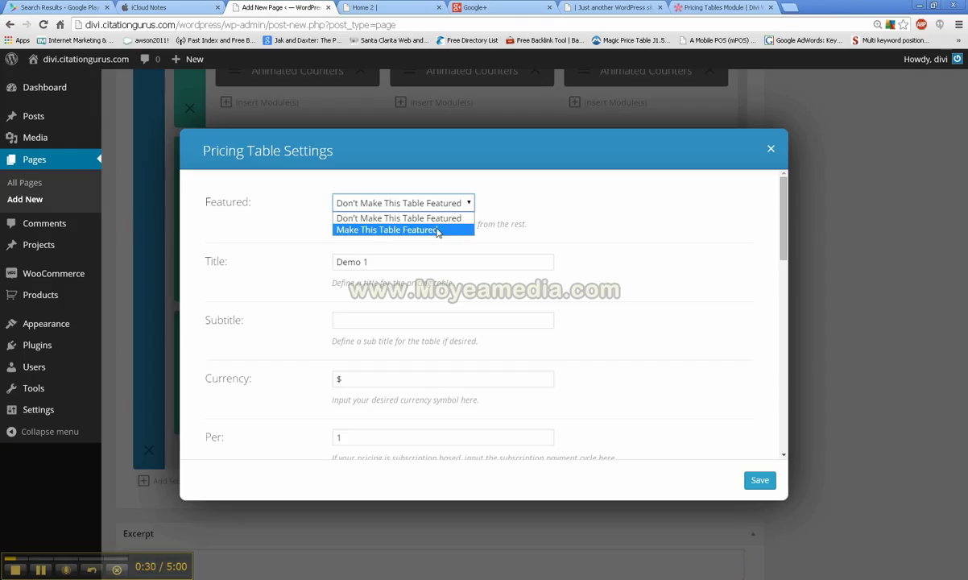
{"action": "left_click", "coordinate": [538, 209]}
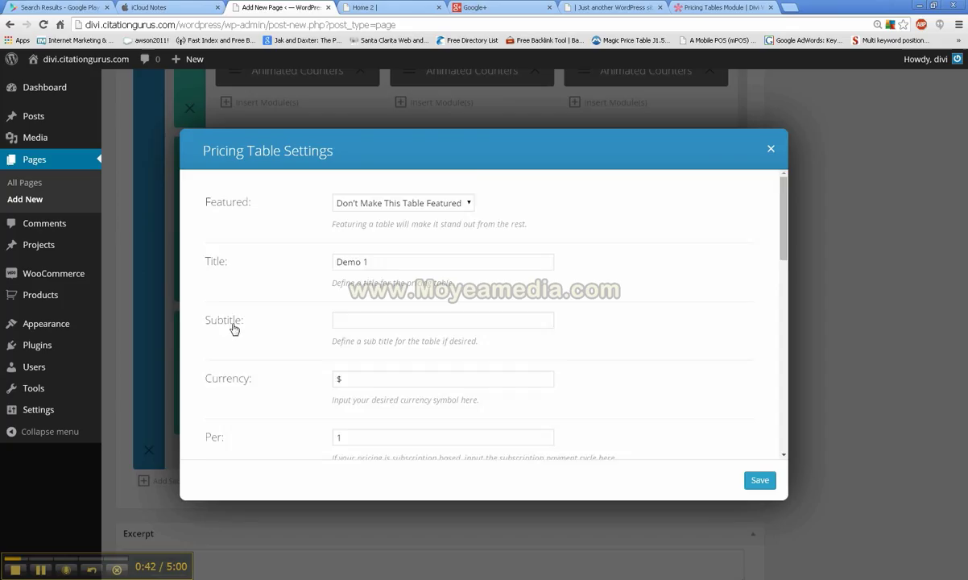
{"action": "scroll", "coordinate": [236, 326], "scroll_direction": "down", "scroll_amount": 1}
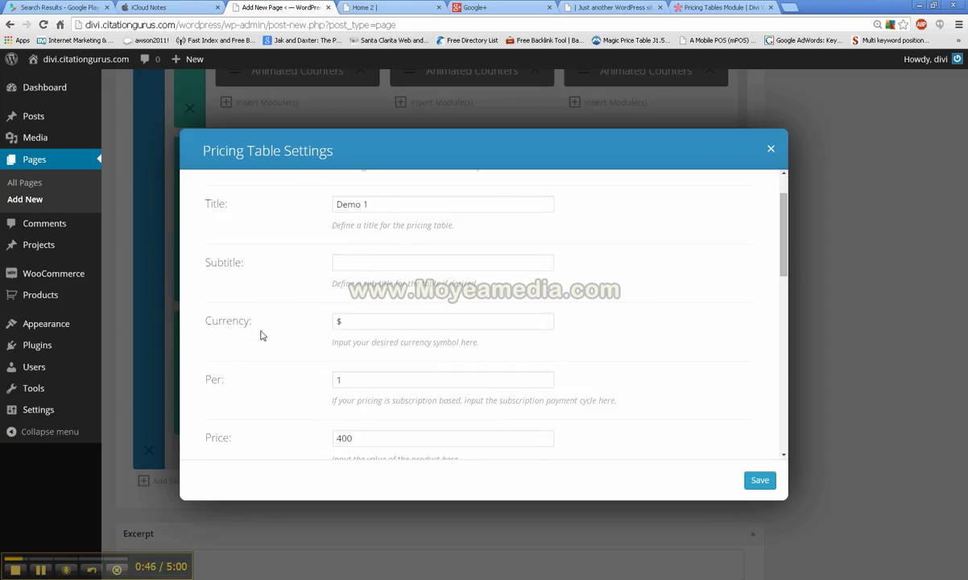
{"action": "scroll", "coordinate": [250, 336], "scroll_direction": "down", "scroll_amount": 2}
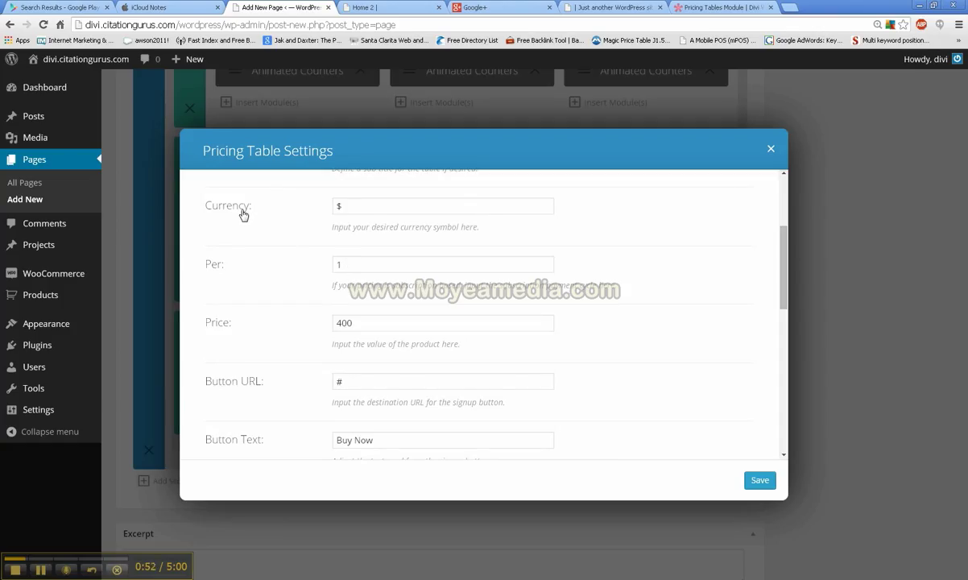
{"action": "left_click", "coordinate": [339, 264]}
{"action": "key", "text": "BackSpace"}
{"action": "type", "text": "1"}
{"action": "scroll", "coordinate": [334, 322], "scroll_direction": "down", "scroll_amount": 1}
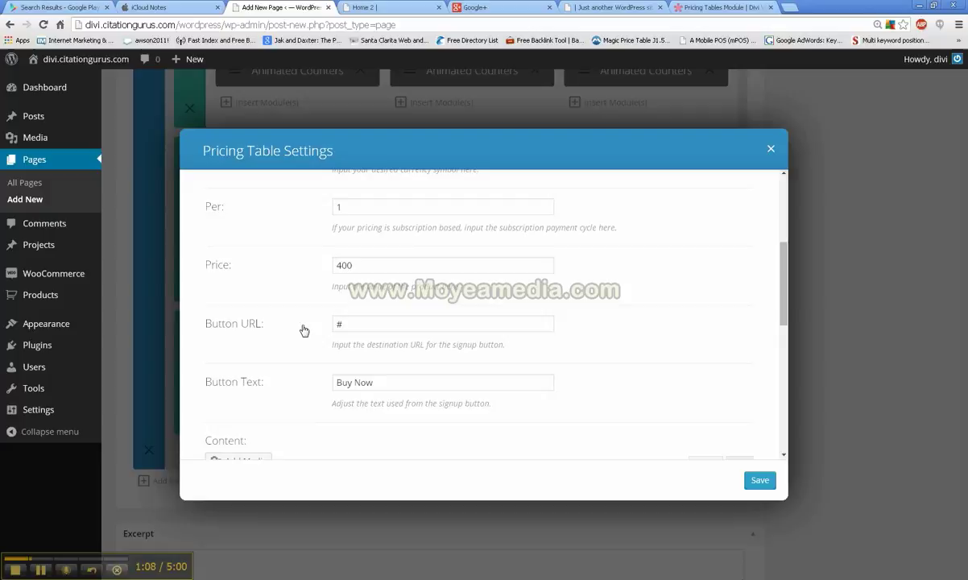
{"action": "scroll", "coordinate": [314, 304], "scroll_direction": "down", "scroll_amount": 1}
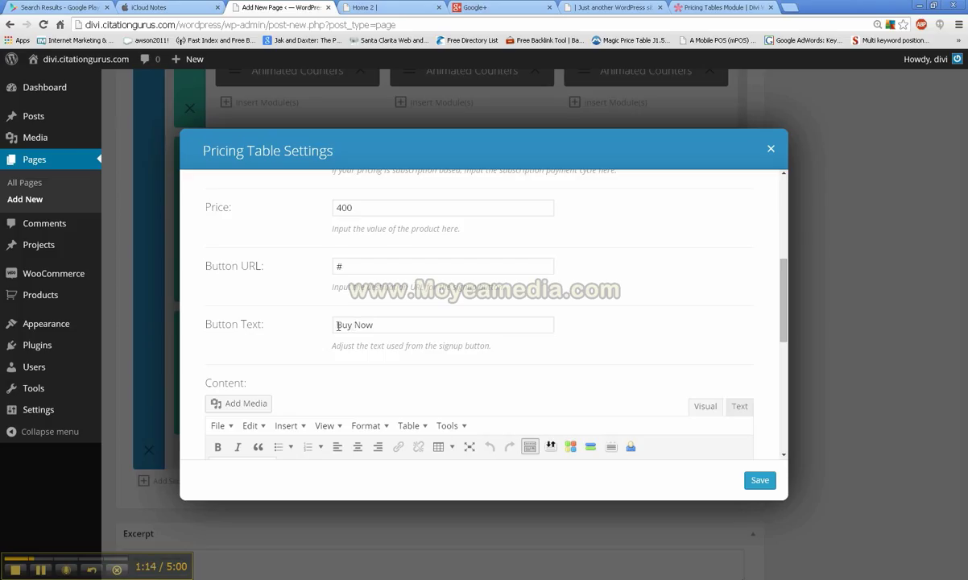
{"action": "scroll", "coordinate": [313, 306], "scroll_direction": "down", "scroll_amount": 1}
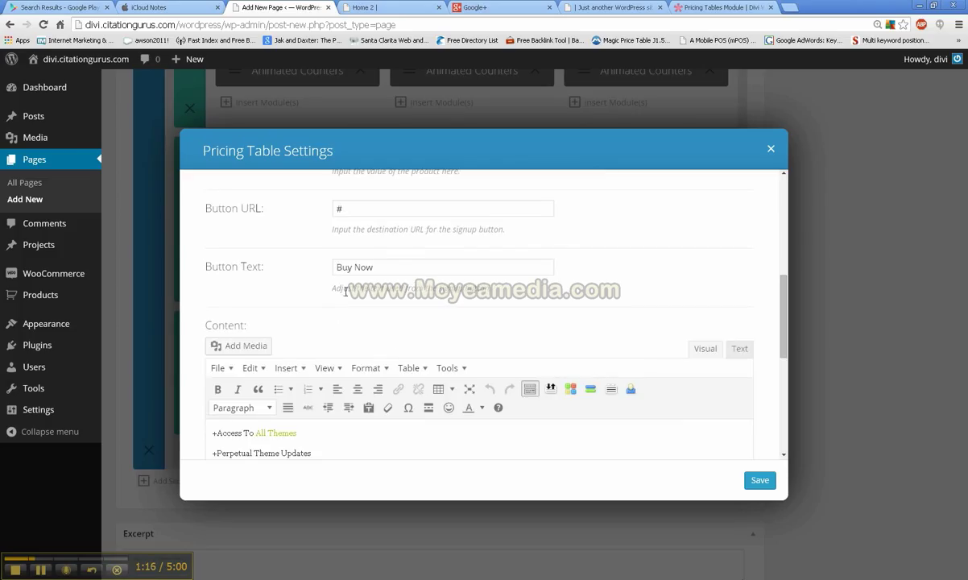
{"action": "scroll", "coordinate": [307, 276], "scroll_direction": "down", "scroll_amount": 2}
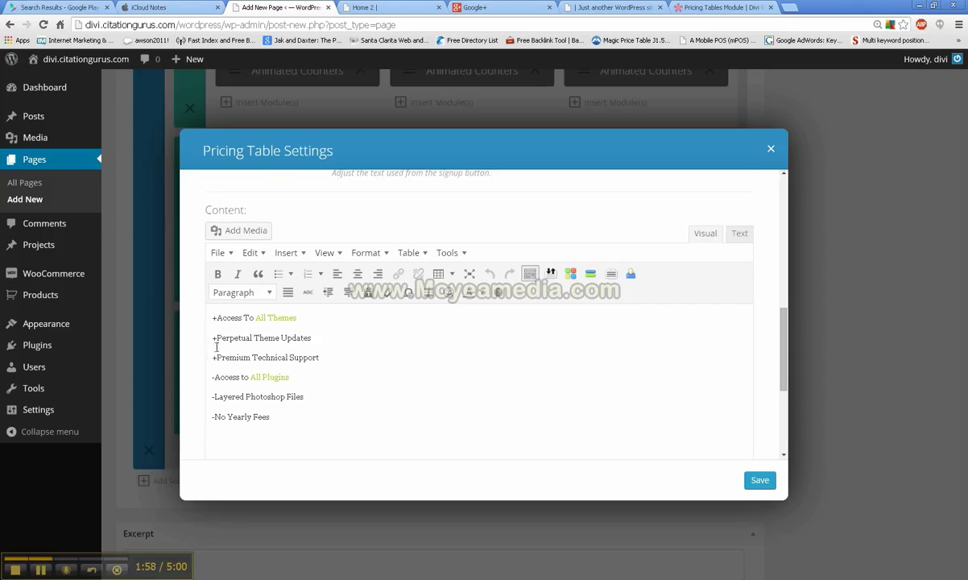
{"action": "scroll", "coordinate": [231, 329], "scroll_direction": "down", "scroll_amount": 5}
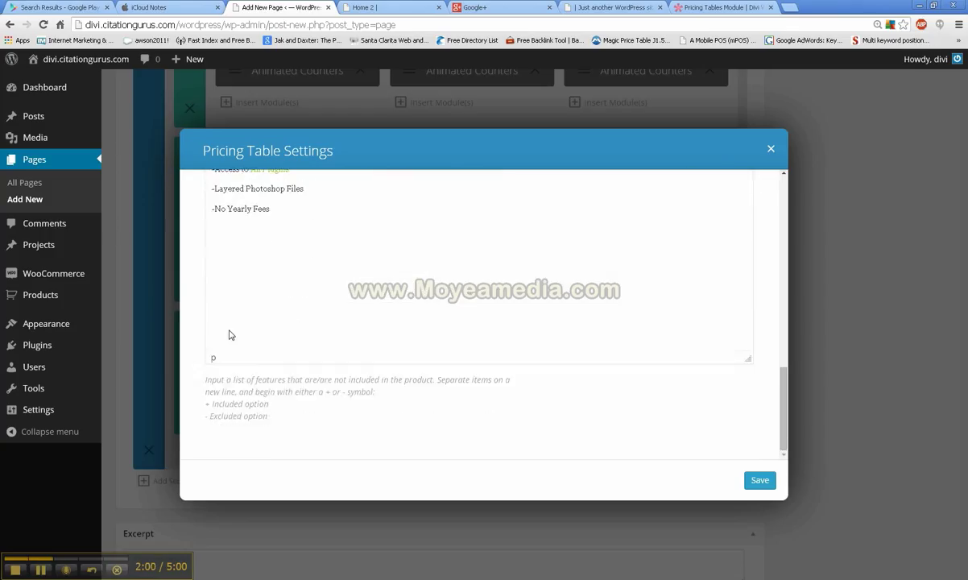
{"action": "scroll", "coordinate": [272, 328], "scroll_direction": "up", "scroll_amount": 3}
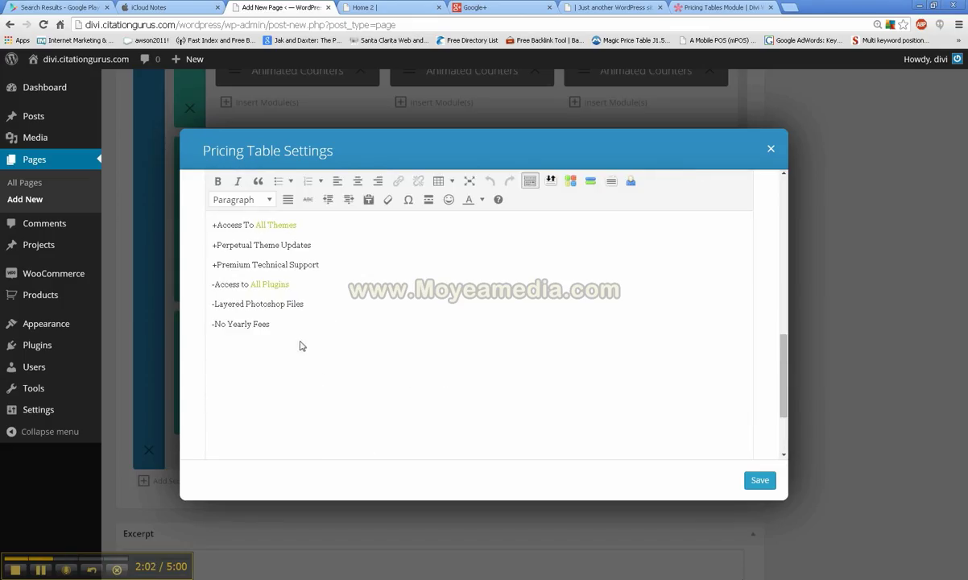
{"action": "left_click_drag", "start_coordinate": [285, 325], "coordinate": [202, 199]}
{"action": "key", "text": "ctrl+c"}
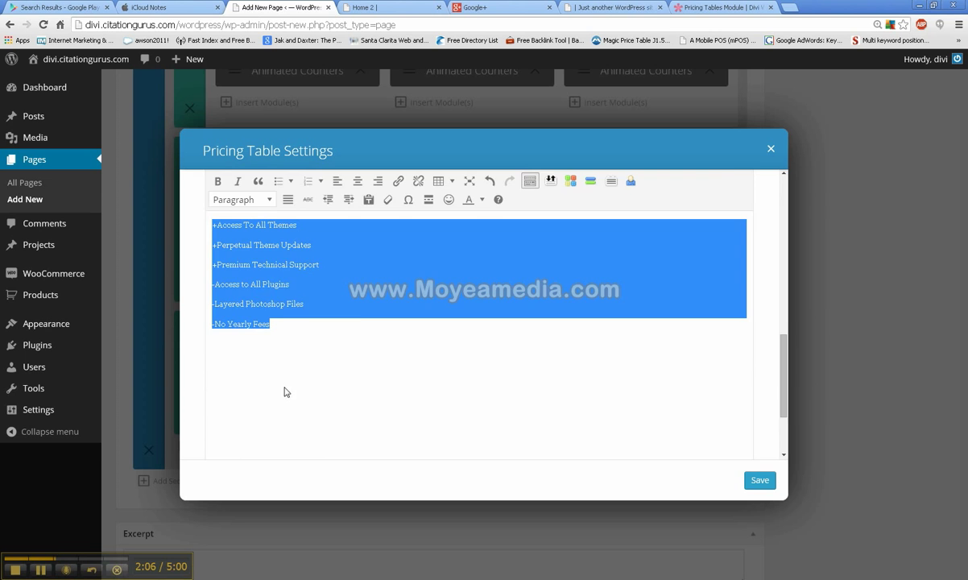
{"action": "scroll", "coordinate": [270, 366], "scroll_direction": "up", "scroll_amount": 6}
{"action": "scroll", "coordinate": [282, 341], "scroll_direction": "up", "scroll_amount": 3}
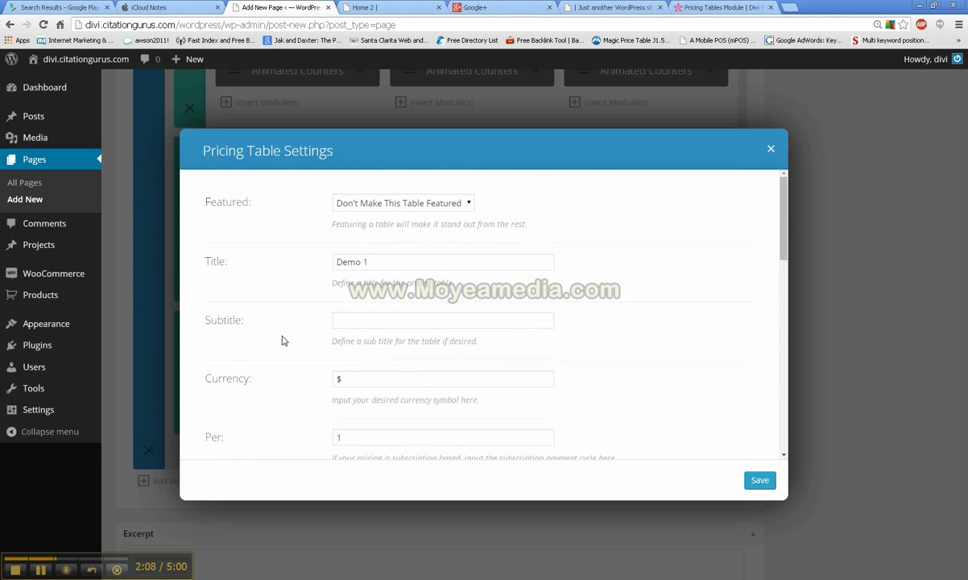
{"action": "scroll", "coordinate": [282, 341], "scroll_direction": "down", "scroll_amount": 10}
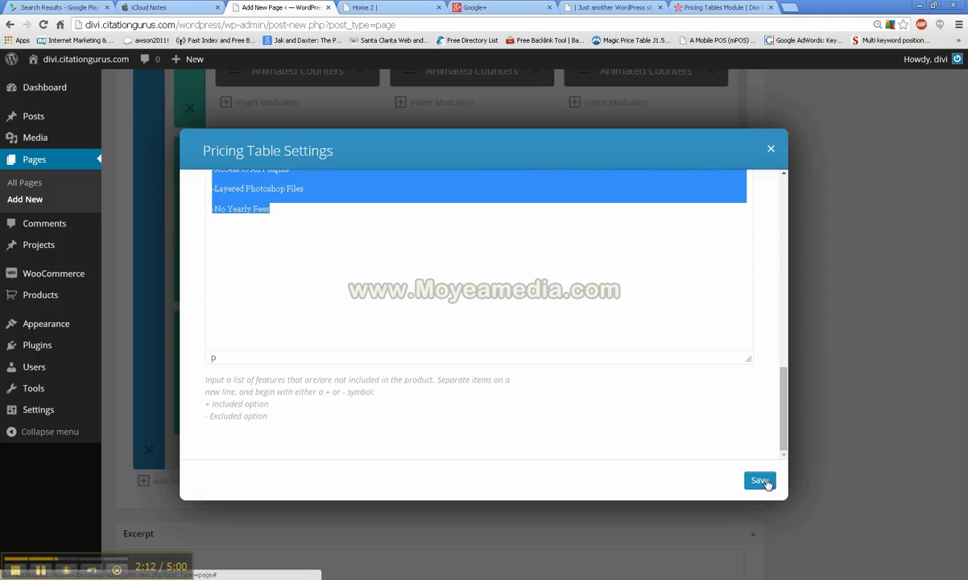
Step: Save Demo 1 and add a second pricing table titled Demo 2
{"action": "left_click", "coordinate": [761, 481]}
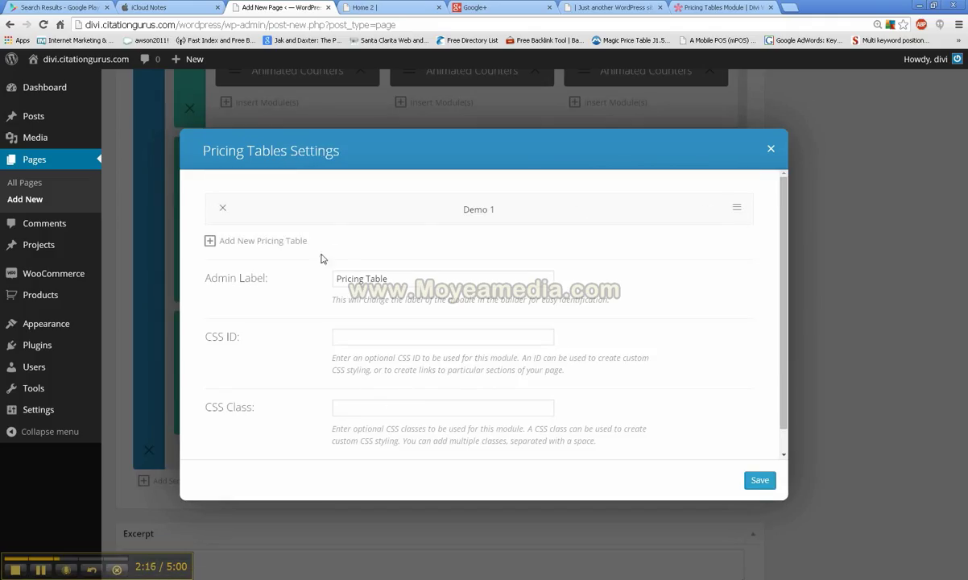
{"action": "left_click", "coordinate": [259, 242]}
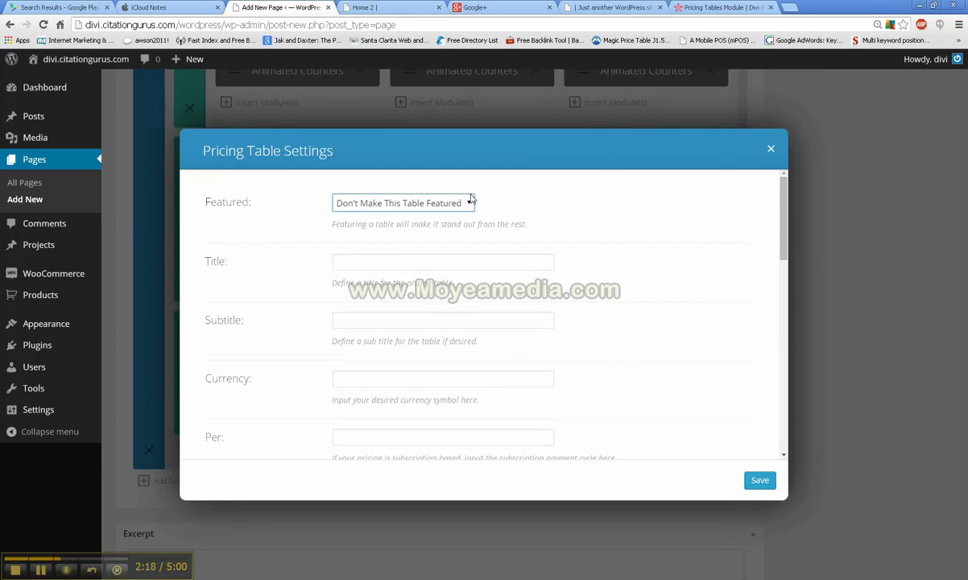
{"action": "left_click", "coordinate": [383, 264]}
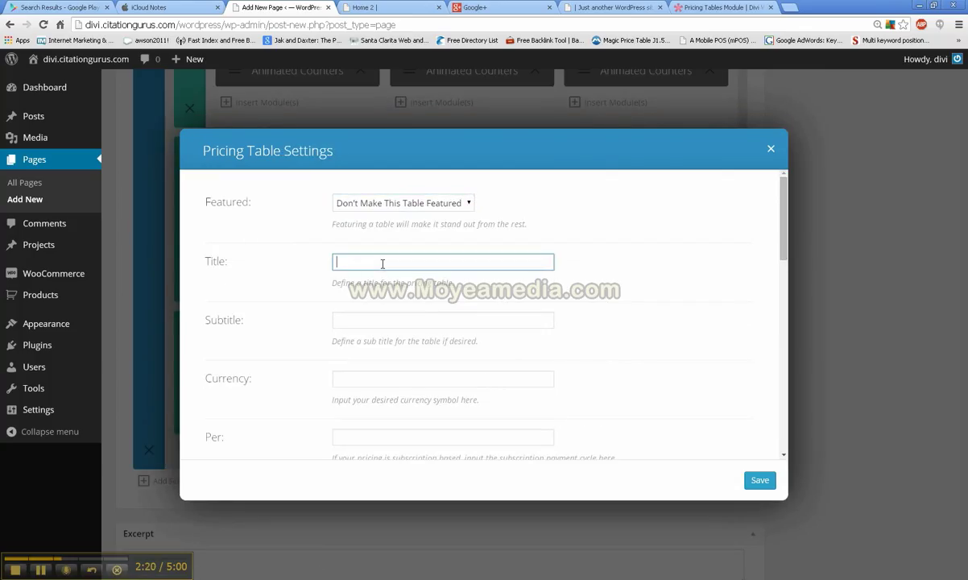
{"action": "type", "text": "Demo 2"}
{"action": "left_click", "coordinate": [36, 539]}
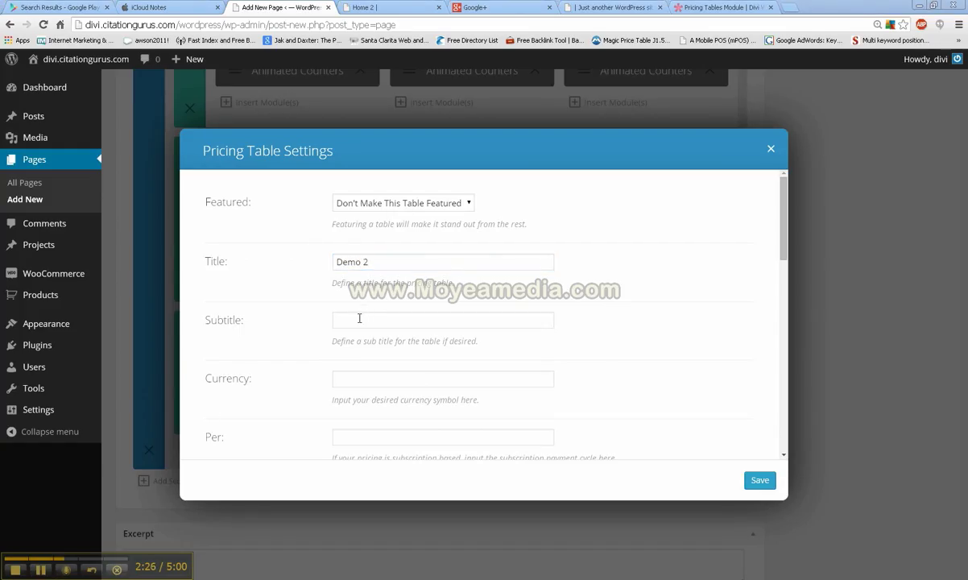
Step: Give Demo 2 a price of 600 per 1 with $ as the currency
{"action": "left_click", "coordinate": [344, 380]}
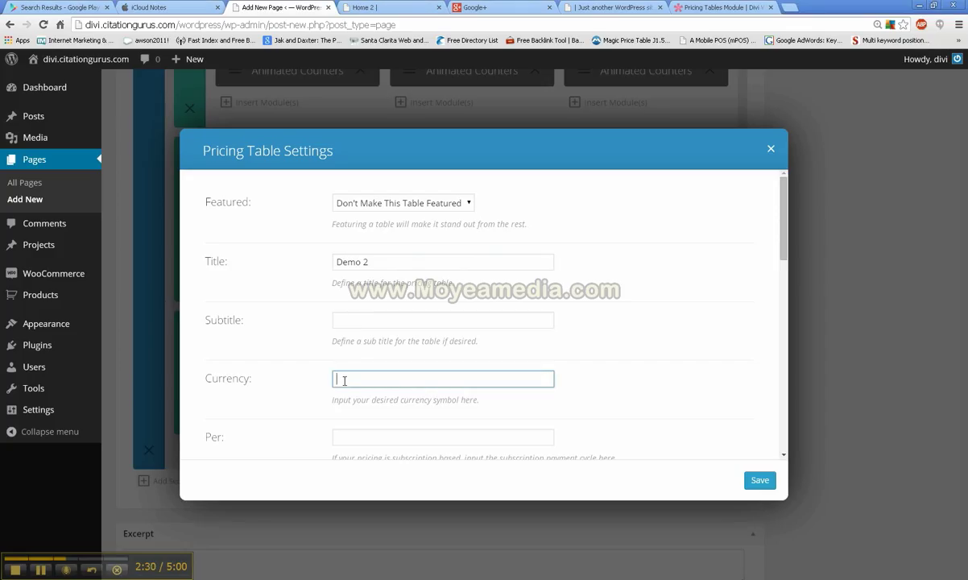
{"action": "type", "text": "600"}
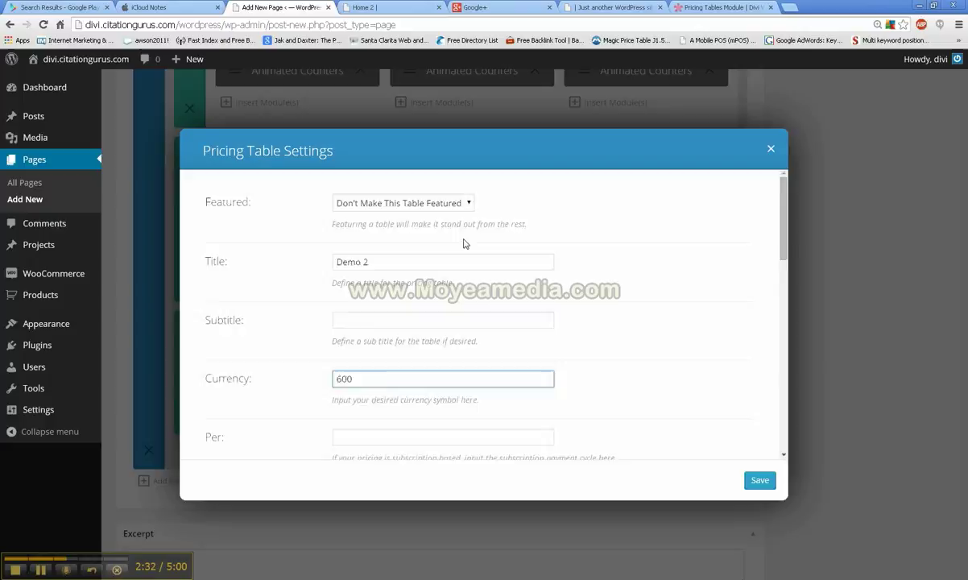
{"action": "scroll", "coordinate": [463, 242], "scroll_direction": "down", "scroll_amount": 2}
{"action": "left_click", "coordinate": [352, 323]}
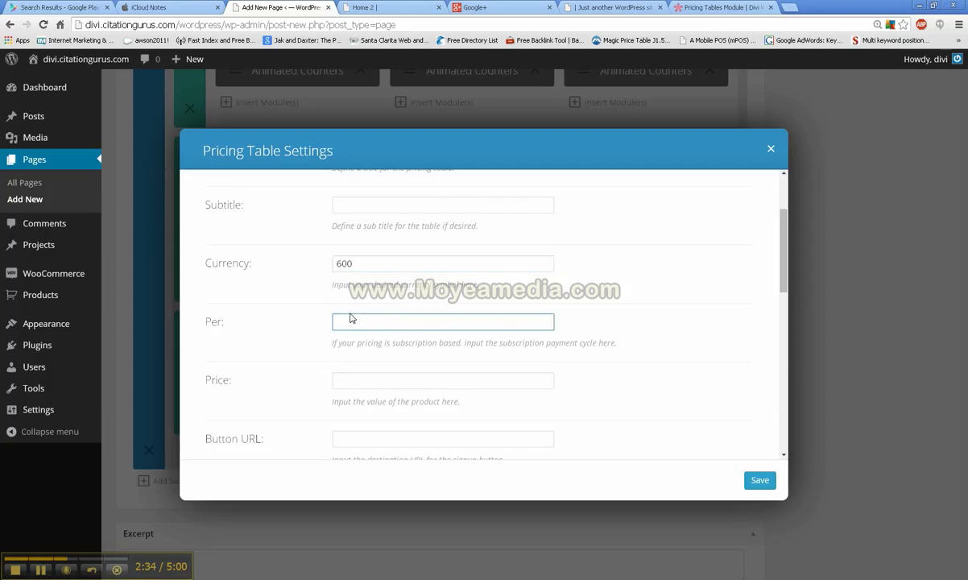
{"action": "left_click", "coordinate": [356, 376]}
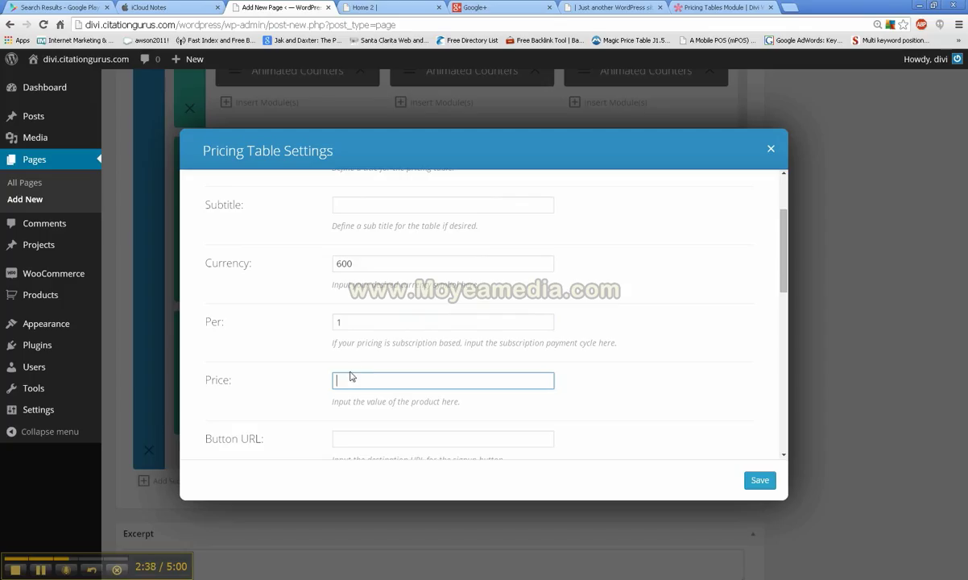
{"action": "type", "text": "600"}
{"action": "left_click_drag", "start_coordinate": [357, 264], "coordinate": [314, 274]}
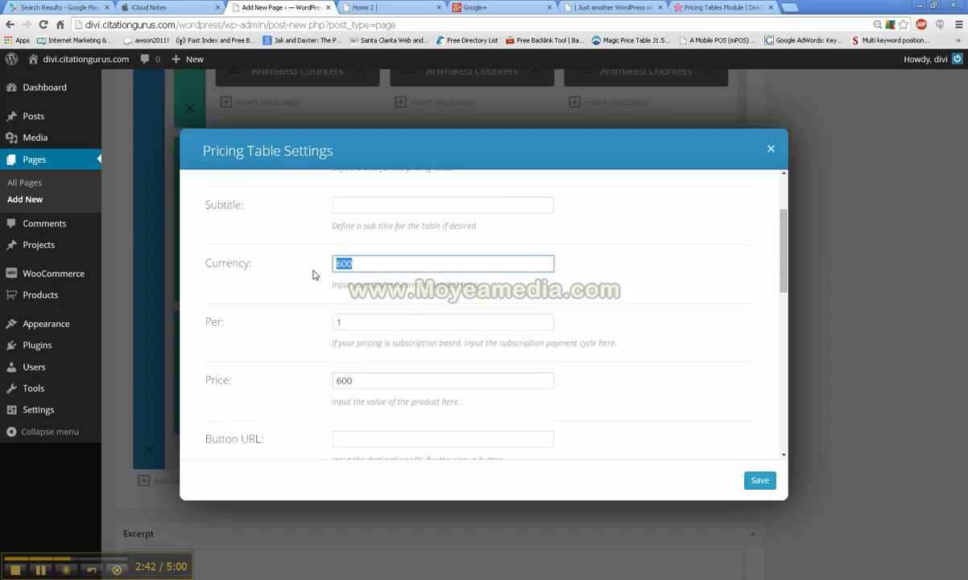
{"action": "type", "text": "$"}
Step: Set Demo 2's signup button link to # and begin its button text
{"action": "scroll", "coordinate": [308, 276], "scroll_direction": "down", "scroll_amount": 2}
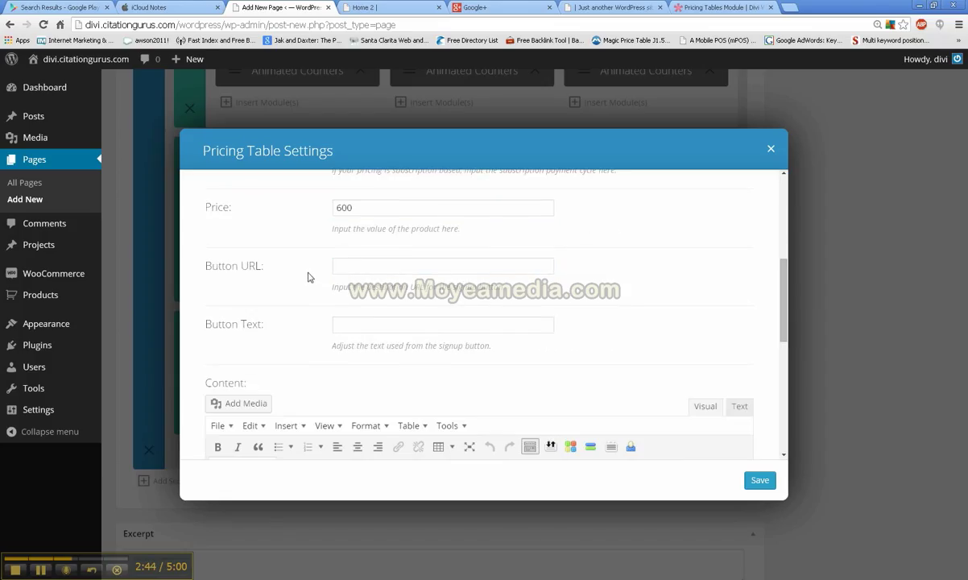
{"action": "left_click", "coordinate": [350, 266]}
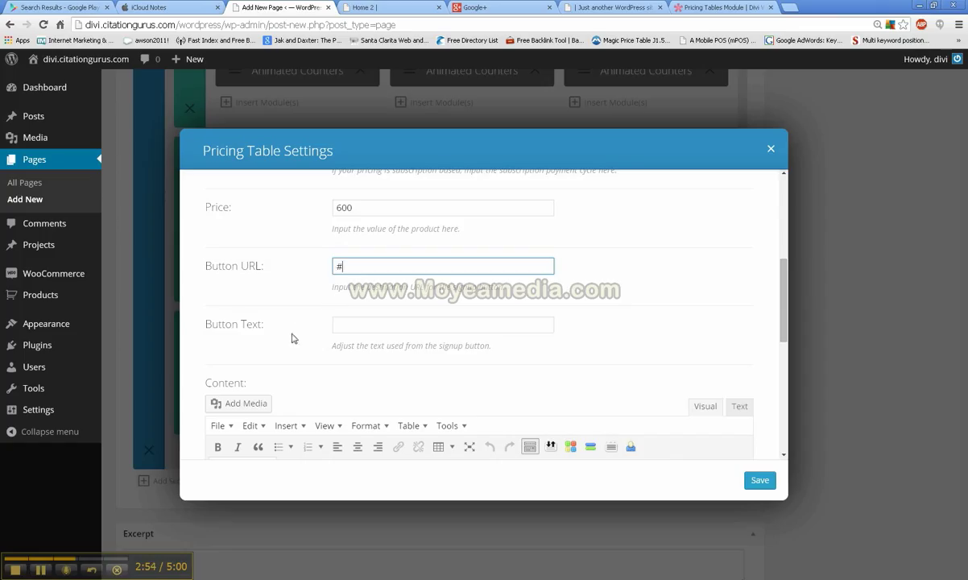
{"action": "left_click", "coordinate": [338, 325]}
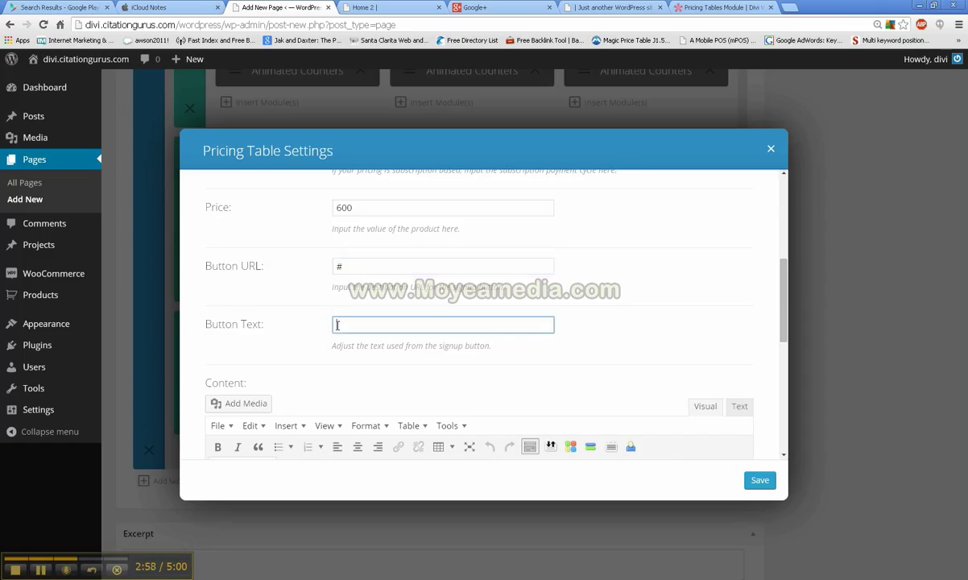
{"action": "type", "text": "Buy Now"}
{"action": "scroll", "coordinate": [331, 334], "scroll_direction": "down", "scroll_amount": 2}
{"action": "left_click", "coordinate": [291, 332]}
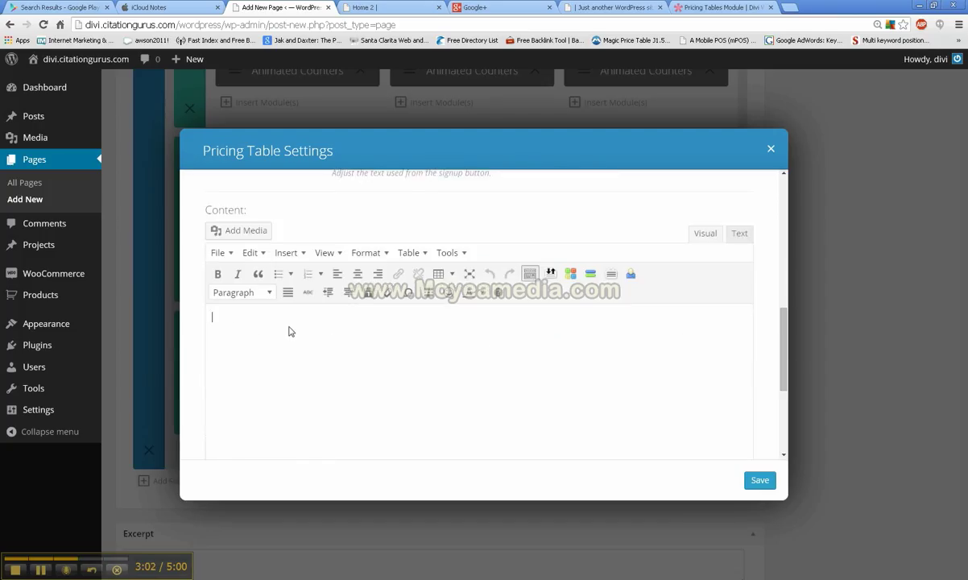
Step: Paste six feature lines and mark Access to All Plugins and Layered Photoshop Files included with +
{"action": "key", "text": "ctrl+v"}
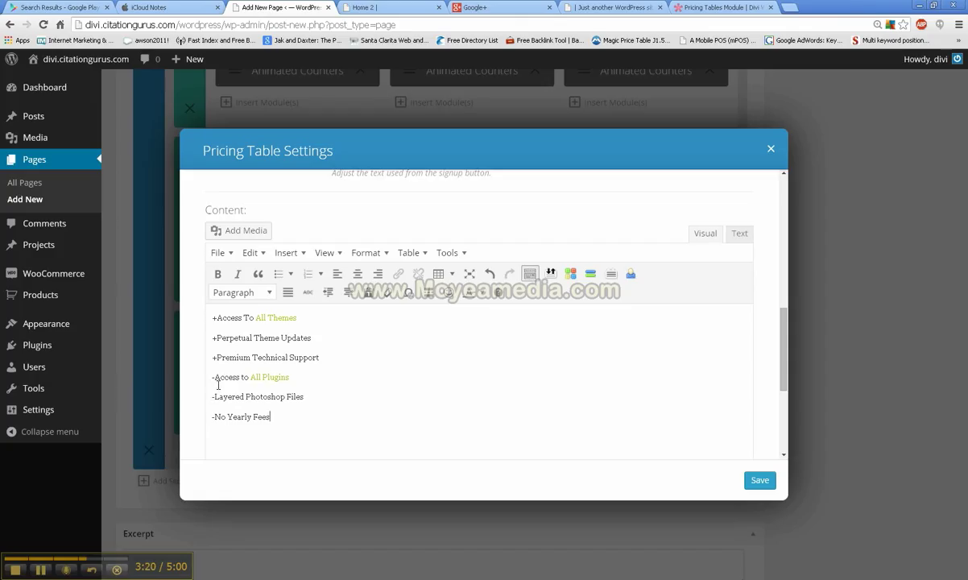
{"action": "left_click_drag", "start_coordinate": [208, 378], "coordinate": [217, 378]}
{"action": "type", "text": "+"}
{"action": "left_click_drag", "start_coordinate": [214, 396], "coordinate": [211, 400]}
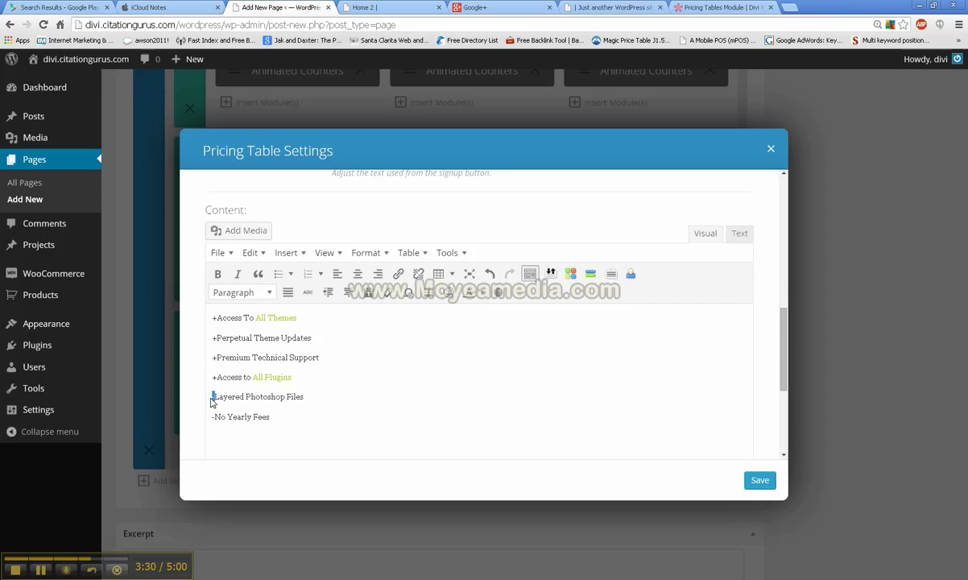
{"action": "type", "text": "+"}
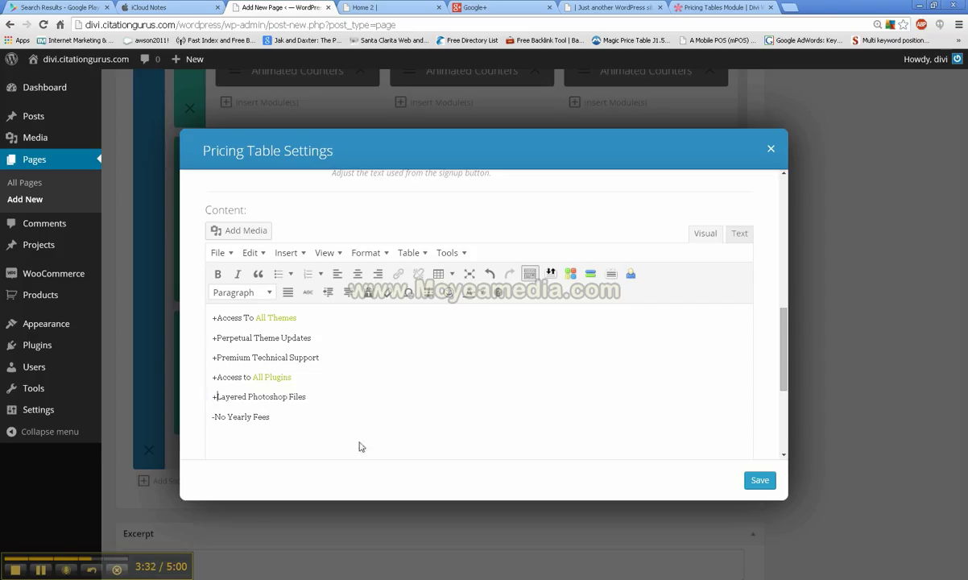
{"action": "left_click", "coordinate": [42, 570]}
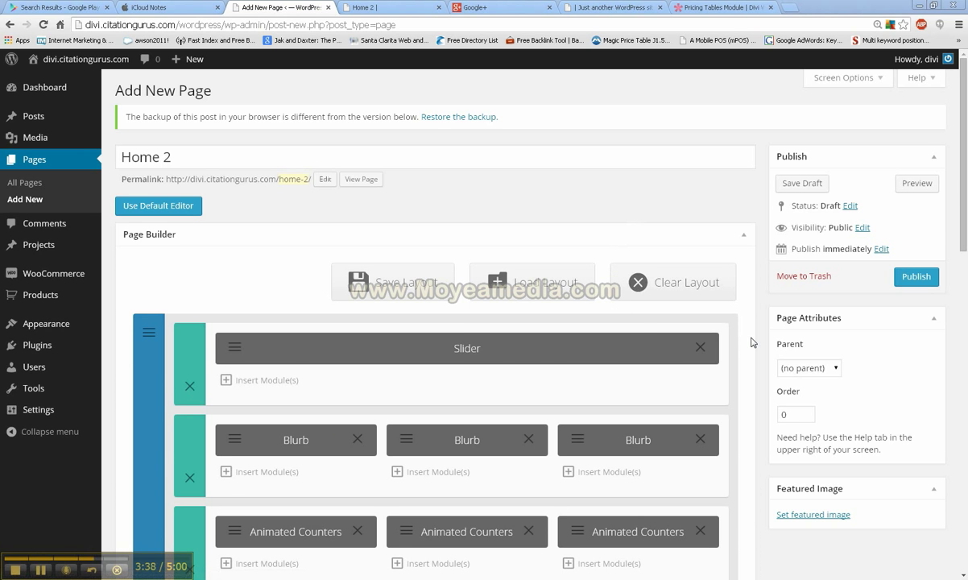
Step: Check the Home 2 builder rows, then preview the draft from the Publish box
{"action": "scroll", "coordinate": [751, 342], "scroll_direction": "down", "scroll_amount": 5}
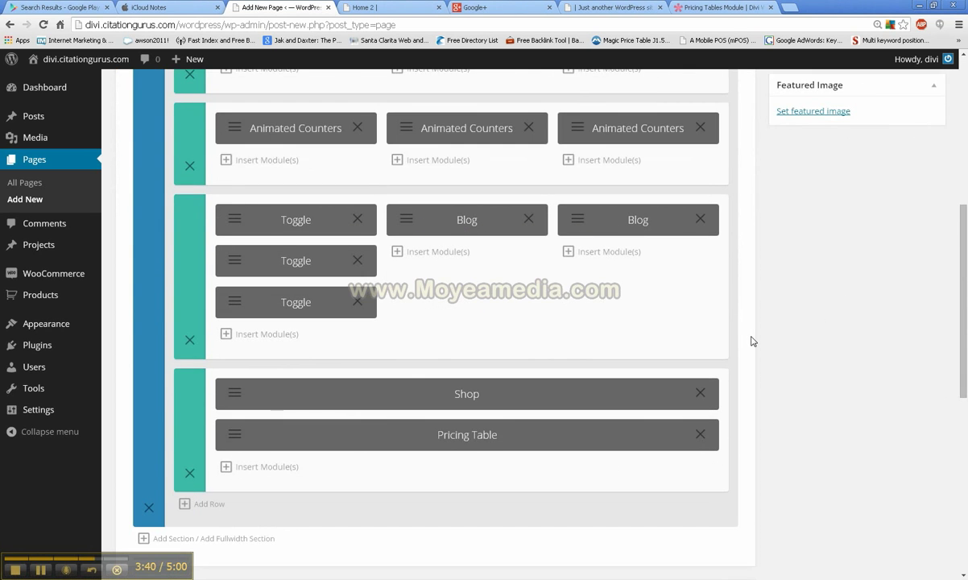
{"action": "scroll", "coordinate": [765, 371], "scroll_direction": "up", "scroll_amount": 5}
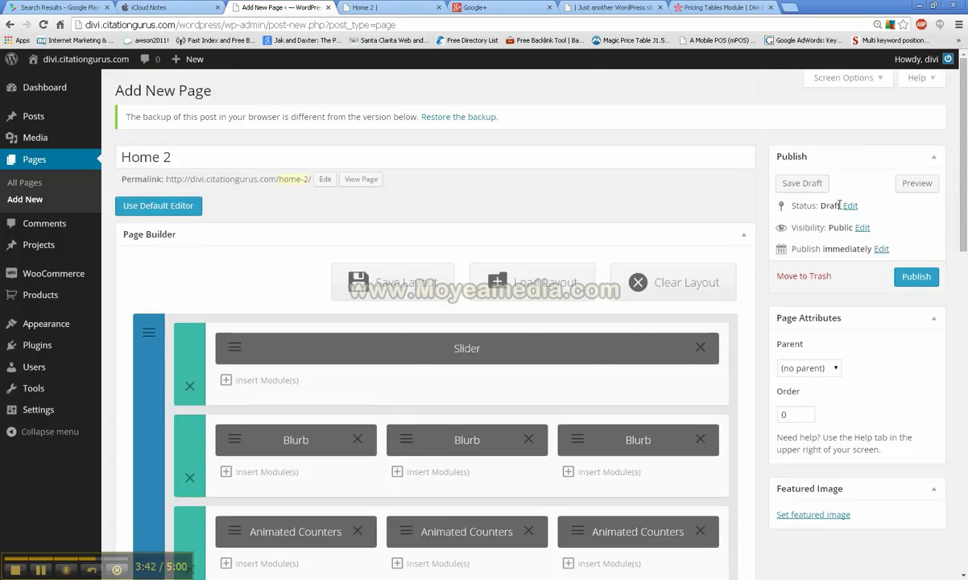
{"action": "left_click", "coordinate": [911, 188]}
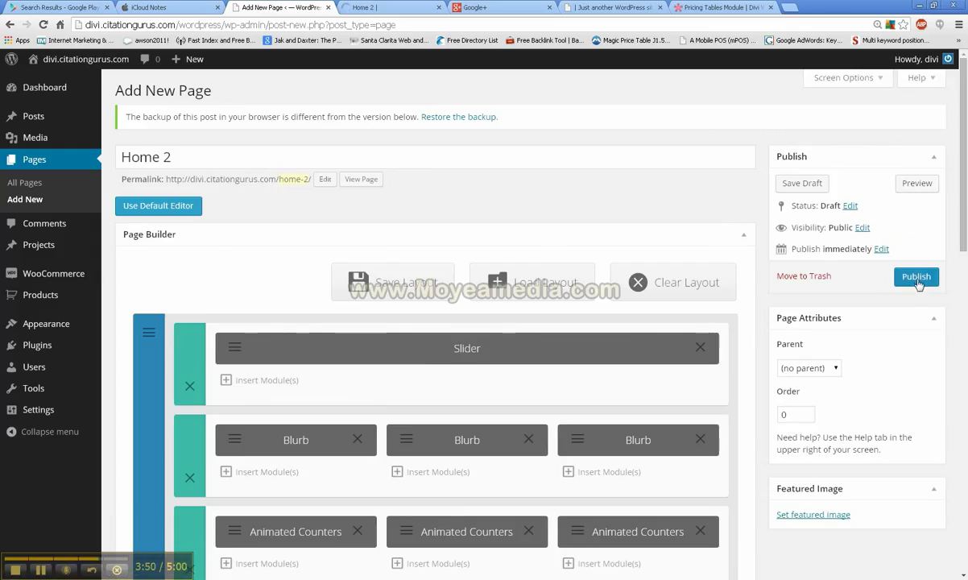
{"action": "left_click", "coordinate": [907, 191]}
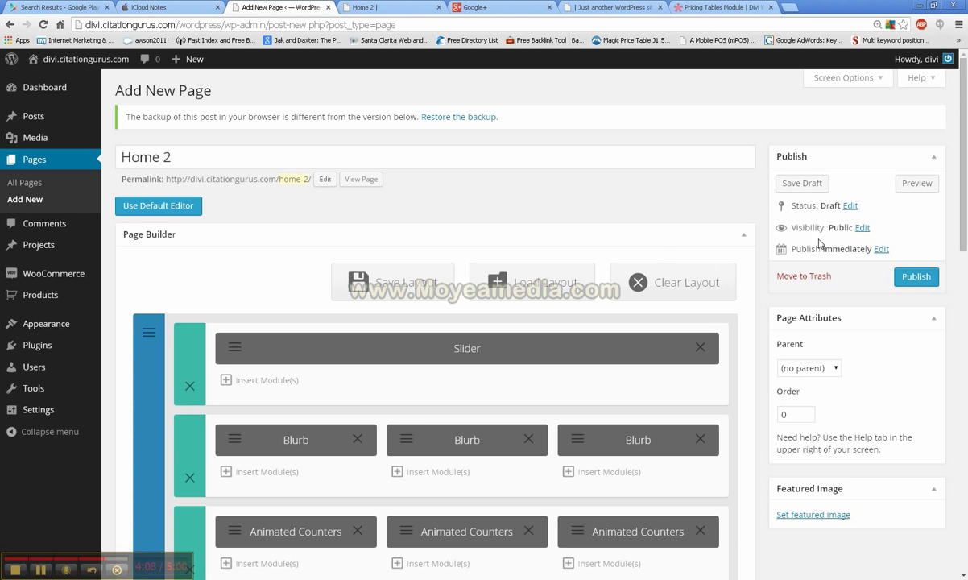
Step: Scroll the Home 2 preview down to the three pricing tables, Demo 2 featured at $600
{"action": "left_click", "coordinate": [382, 6]}
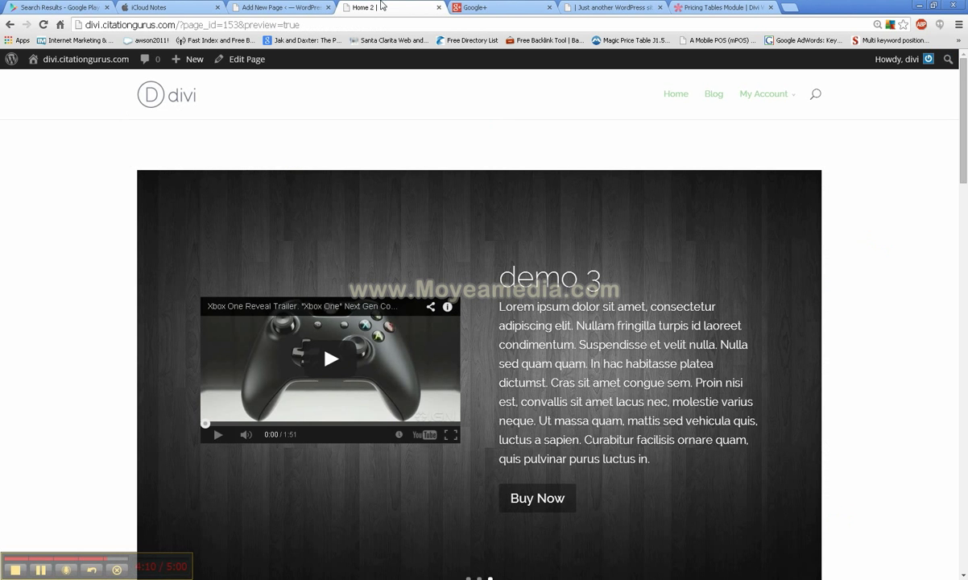
{"action": "scroll", "coordinate": [57, 161], "scroll_direction": "down", "scroll_amount": 12}
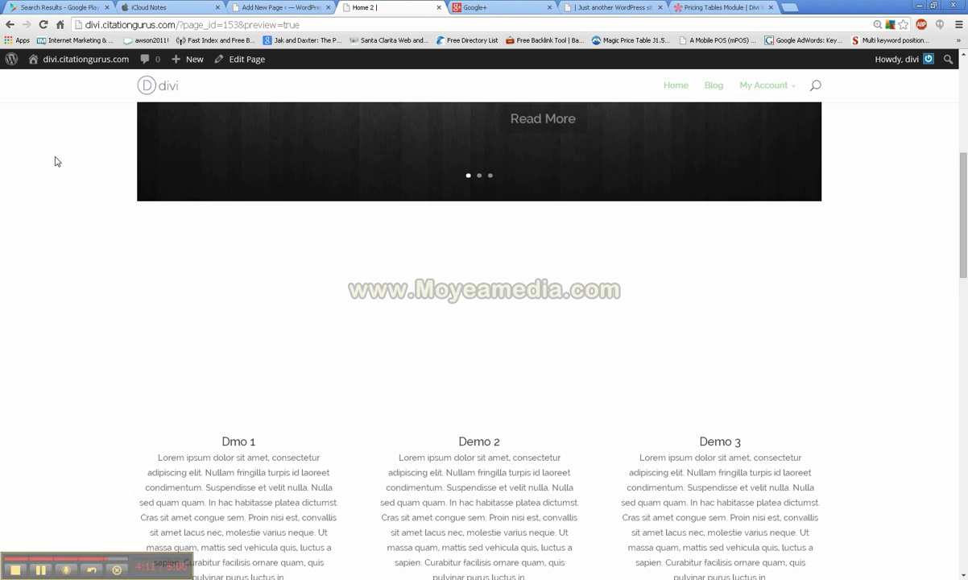
{"action": "scroll", "coordinate": [57, 161], "scroll_direction": "down", "scroll_amount": 8}
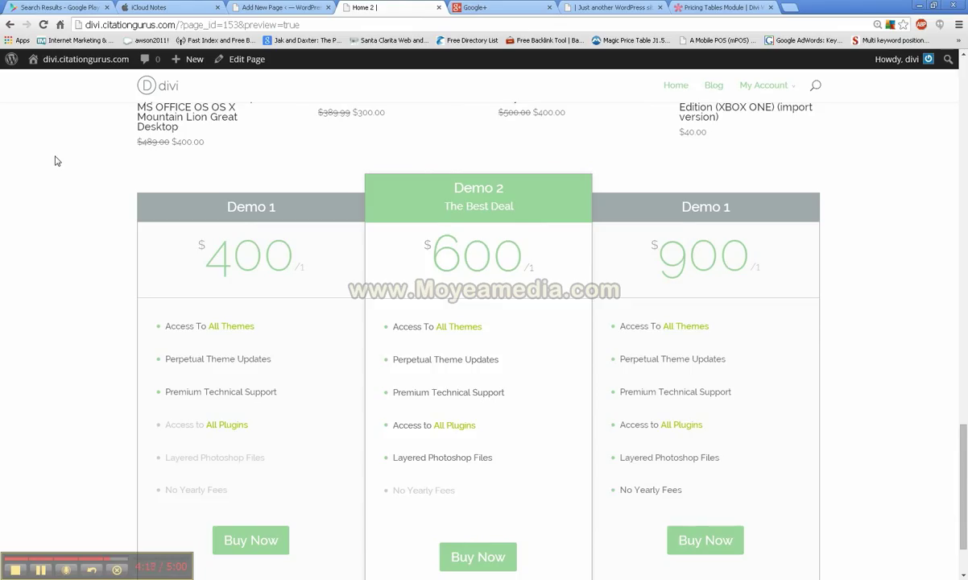
{"action": "scroll", "coordinate": [55, 161], "scroll_direction": "down", "scroll_amount": 1}
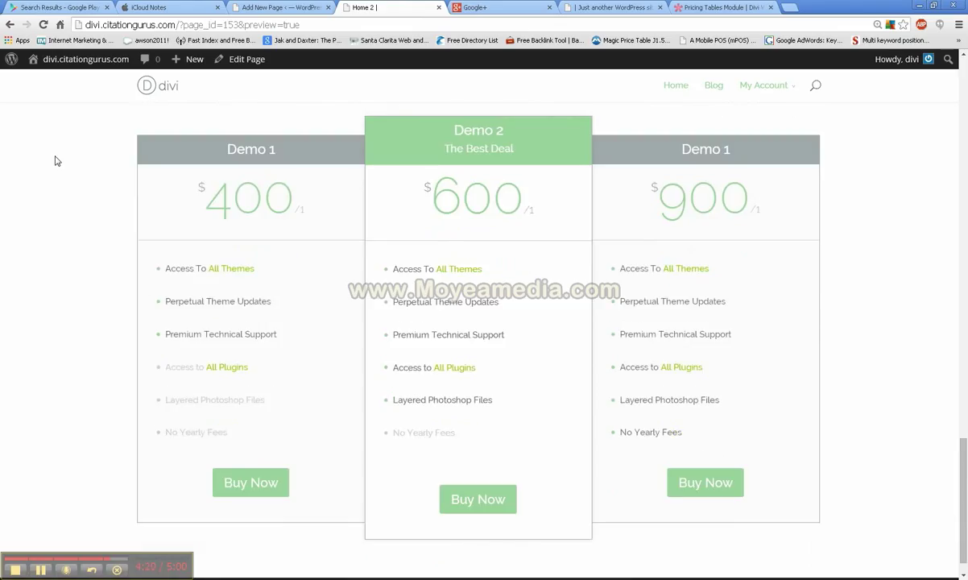